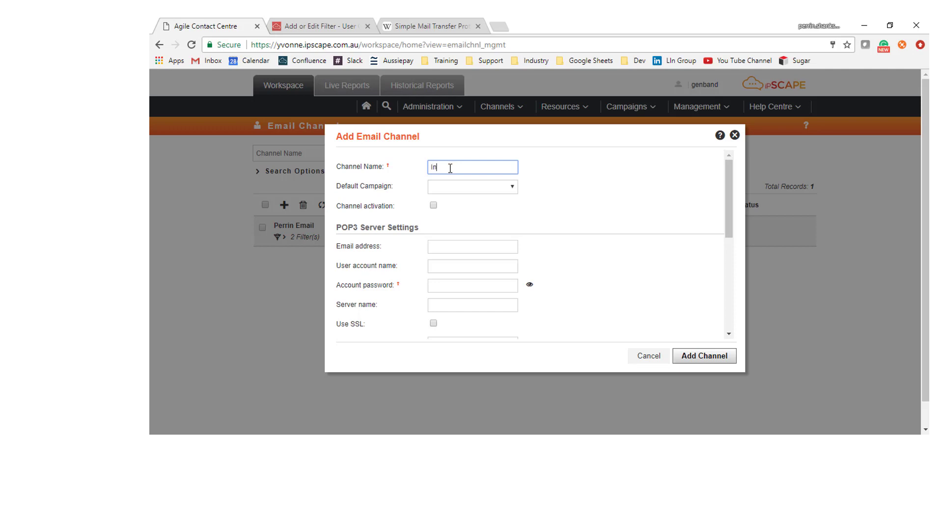
Step: Enter 'Info box' as channel name, choose Perrin Email Campaign as default, and tick channel activation
type("g")
key("BackSpace")
type("fo box")
left_click(512, 187)
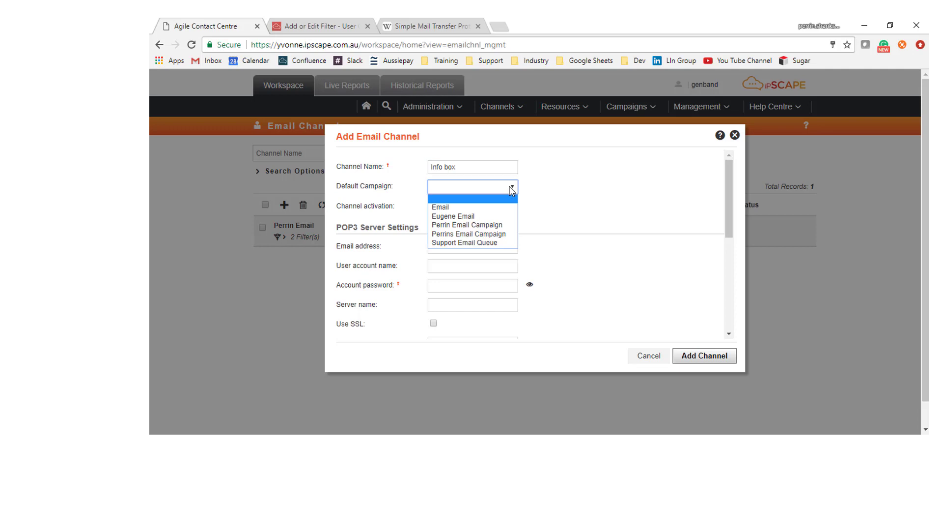
left_click(500, 226)
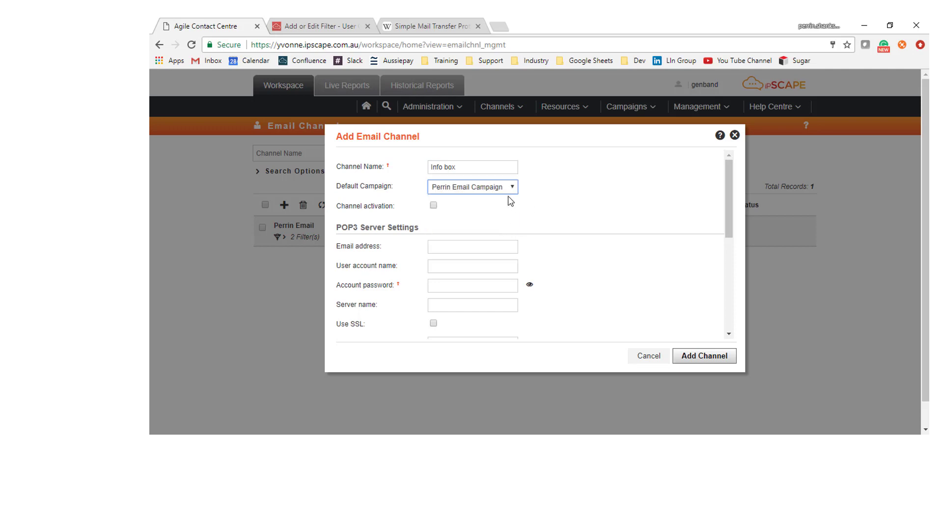
left_click(434, 206)
left_click_drag(730, 223, 735, 251)
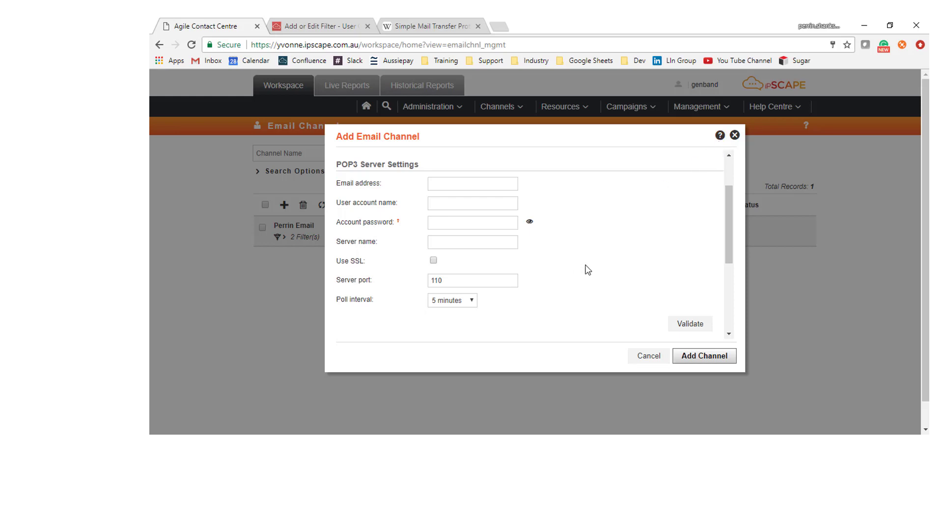
left_click(444, 205)
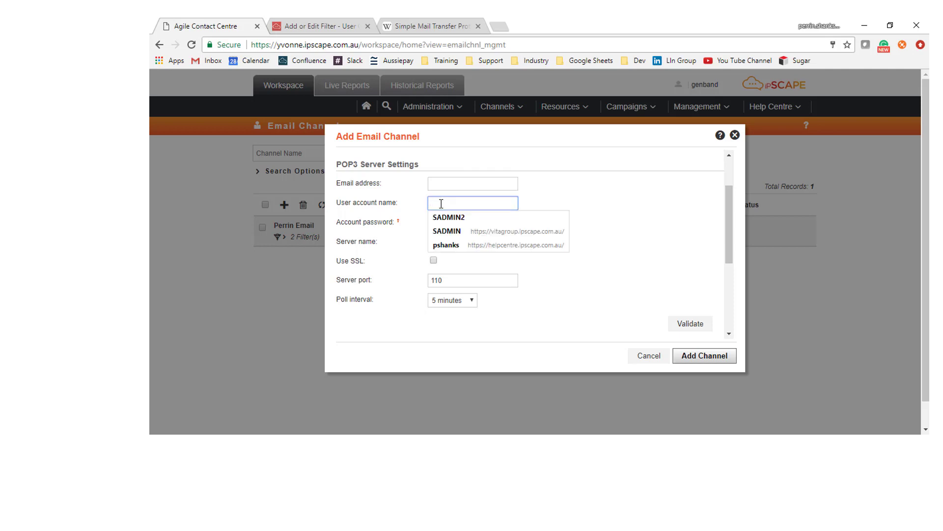
left_click(434, 221)
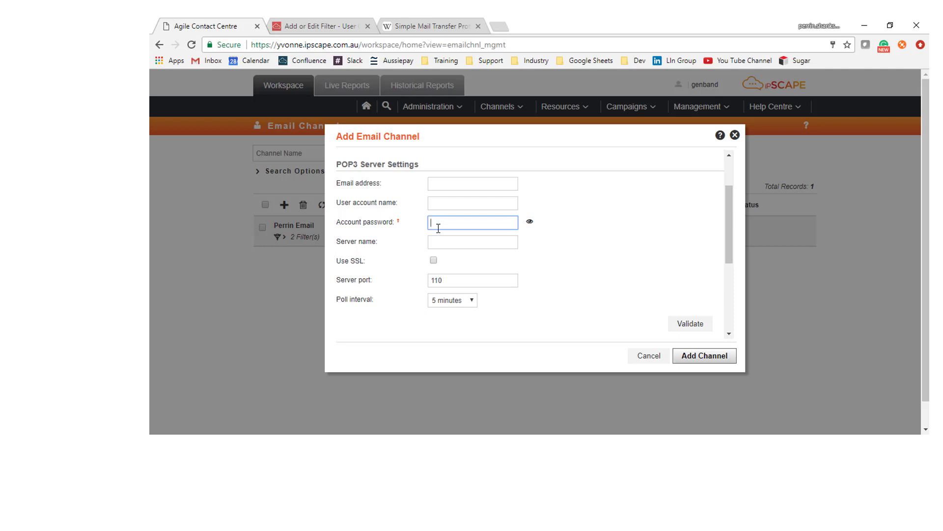
left_click(438, 245)
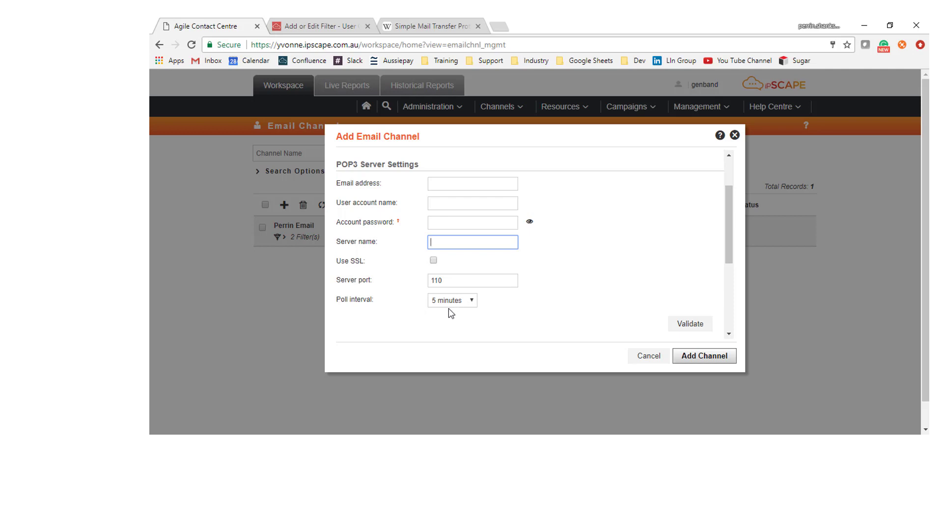
left_click(473, 302)
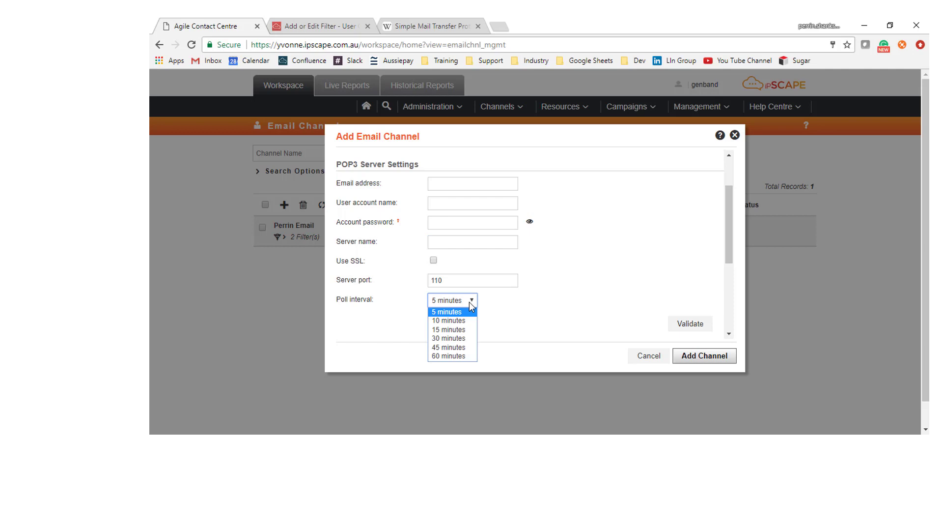
left_click(471, 306)
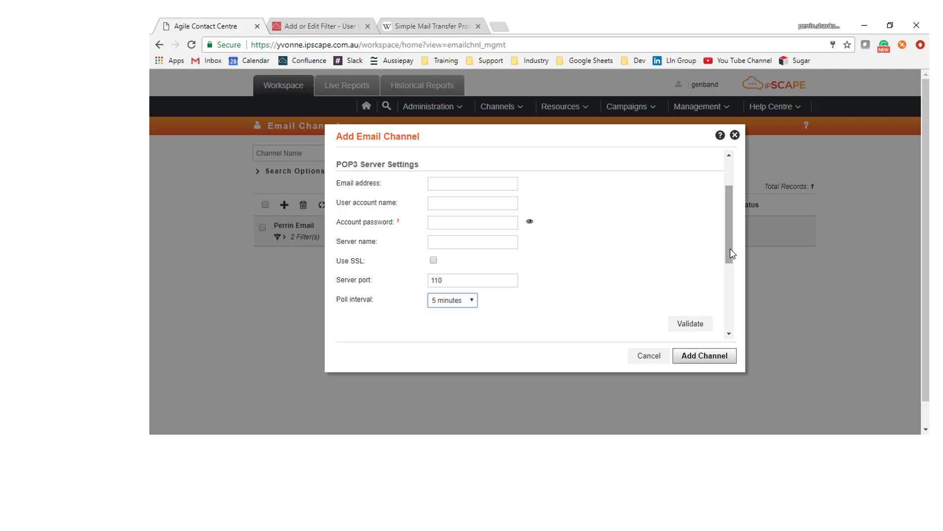
Step: Scroll down to the SMTP server settings and close the Info box form without saving
left_click_drag(731, 250, 742, 338)
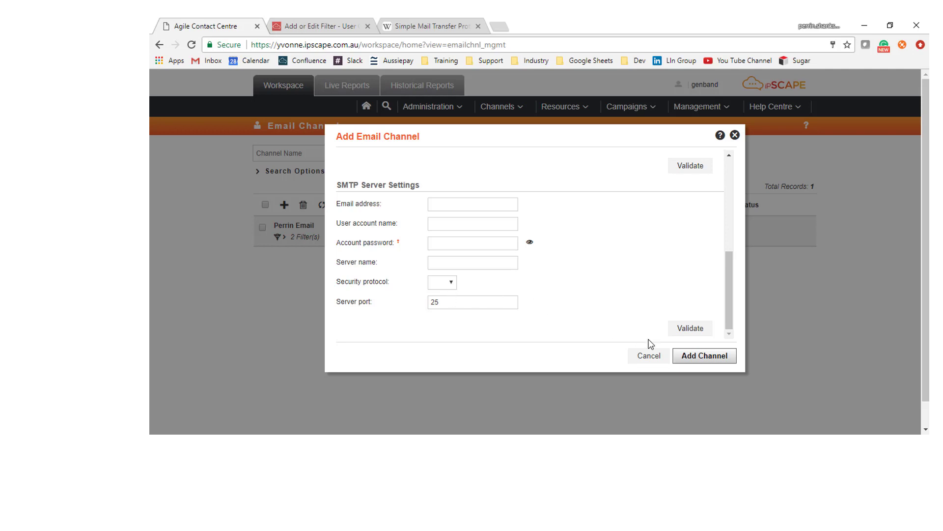
left_click(735, 136)
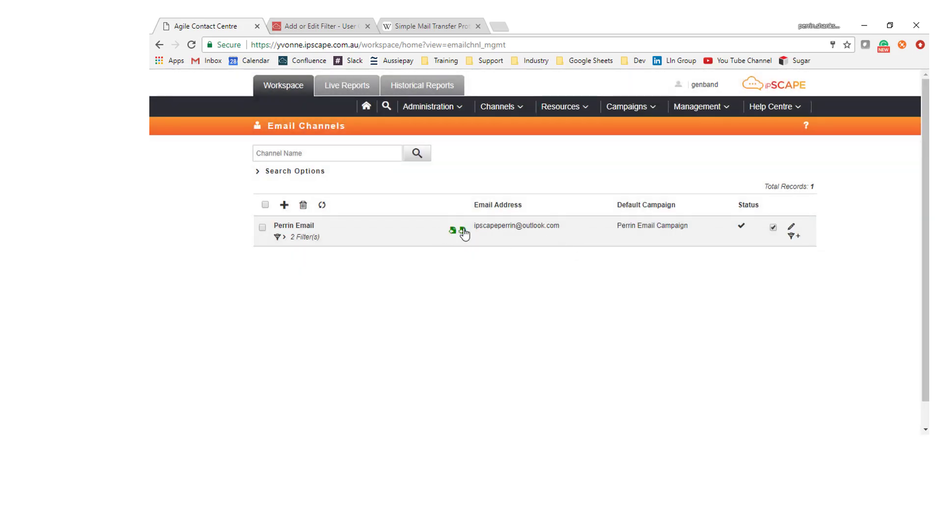
left_click(794, 236)
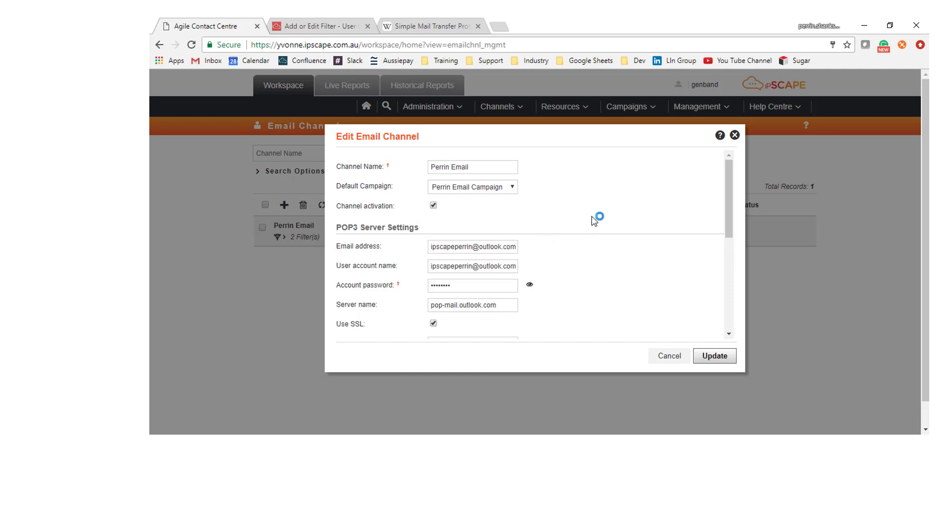
scroll(730, 231, "down", 1)
scroll(733, 207, "down", 3)
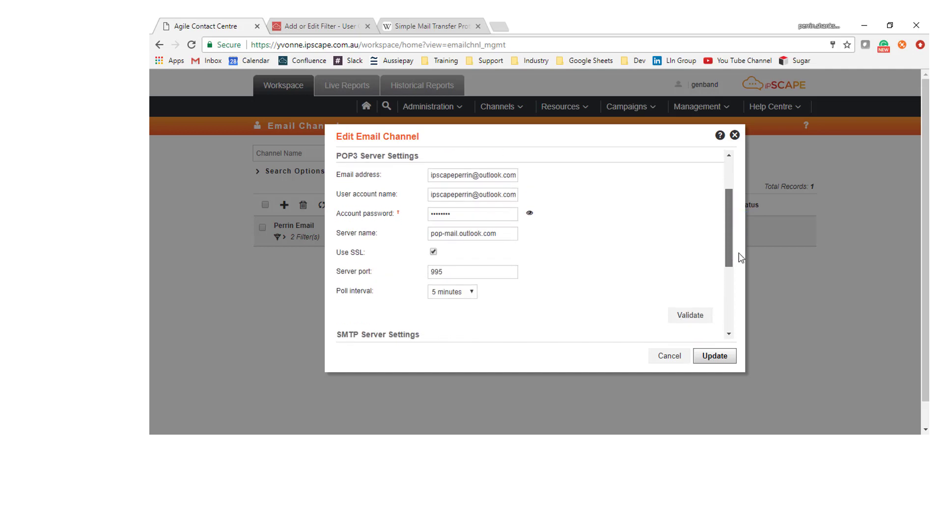
left_click(688, 315)
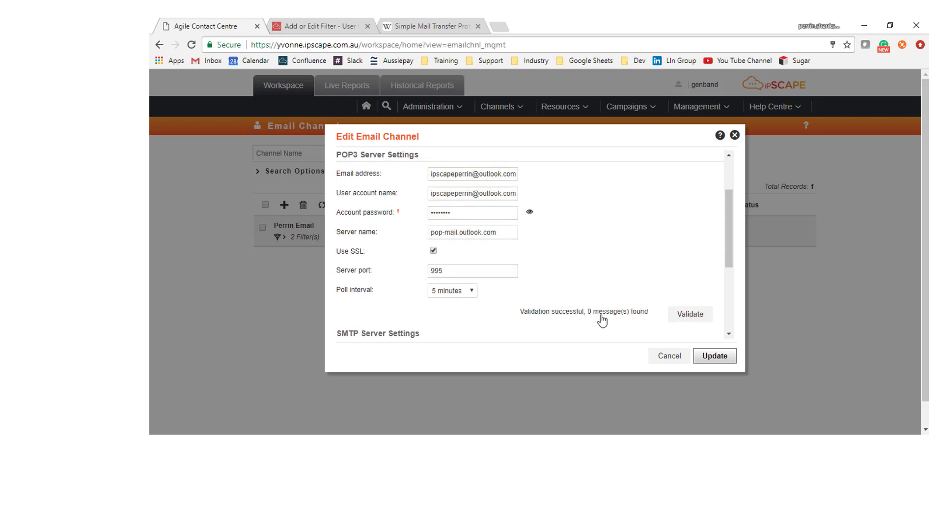
left_click_drag(726, 255, 723, 334)
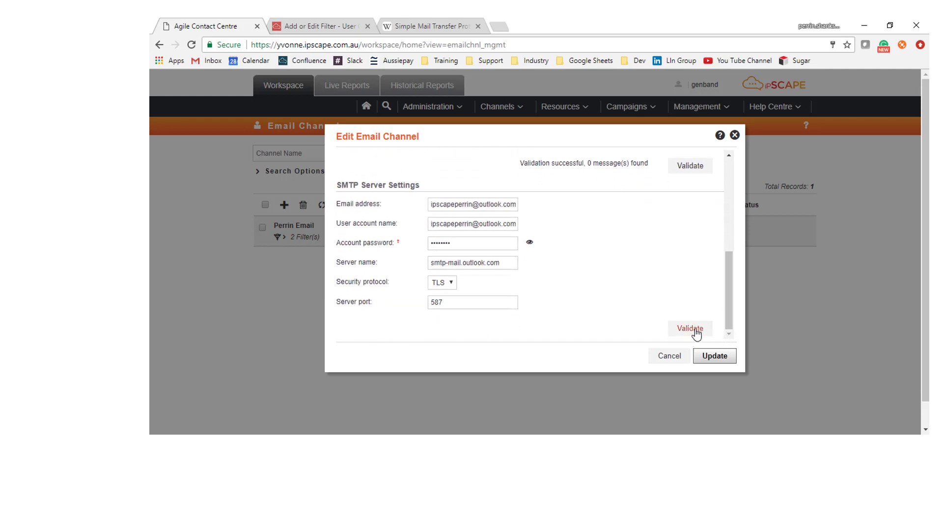
left_click(697, 331)
left_click(735, 137)
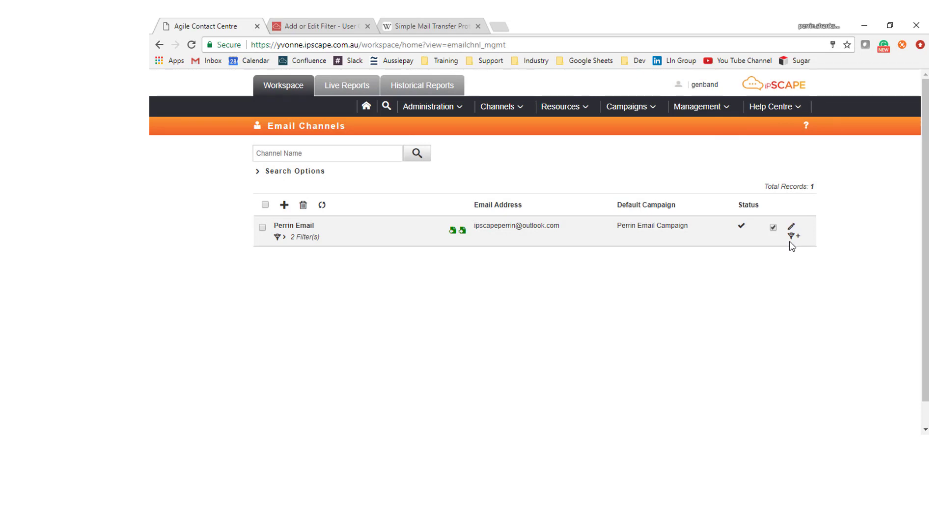
mouse_move(457, 236)
mouse_move(454, 235)
left_click(793, 228)
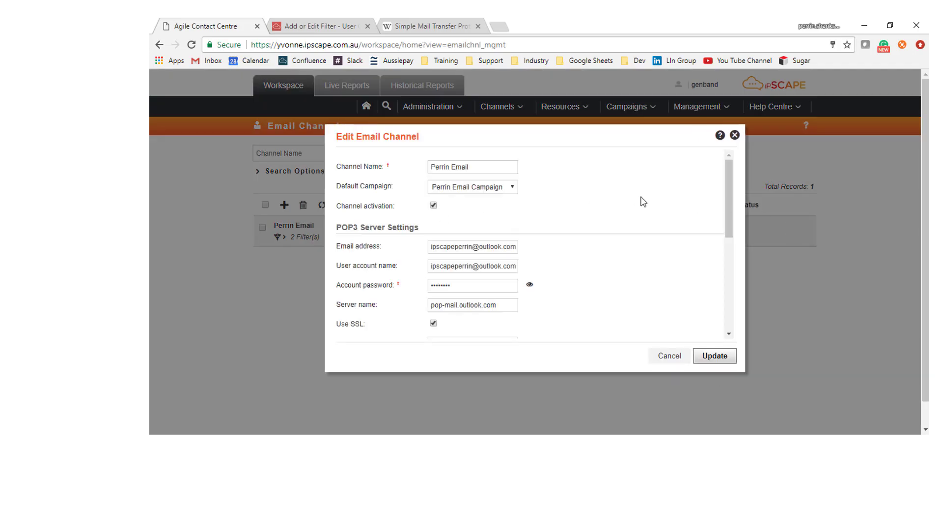
left_click(735, 136)
mouse_move(735, 235)
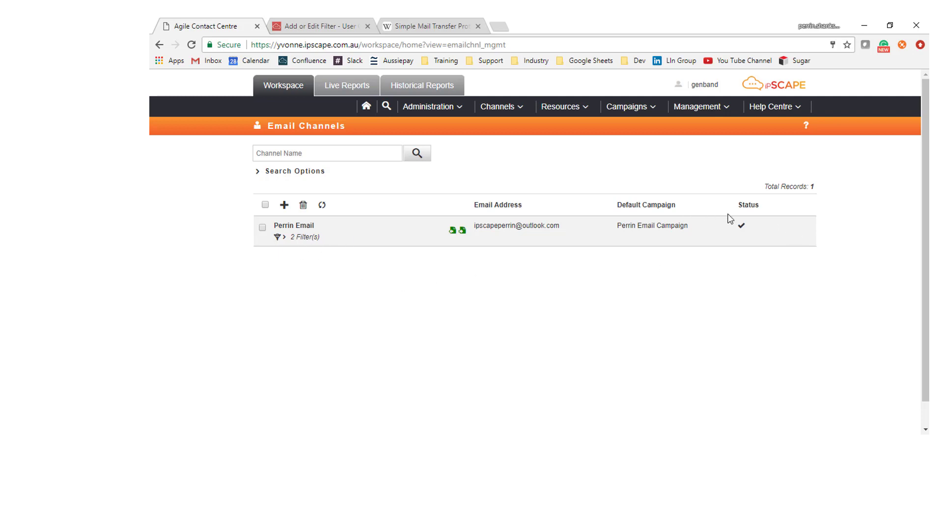
Step: Expand Perrin Email's 2 filters, drag Support below Sales, then collapse the filter list
left_click(795, 234)
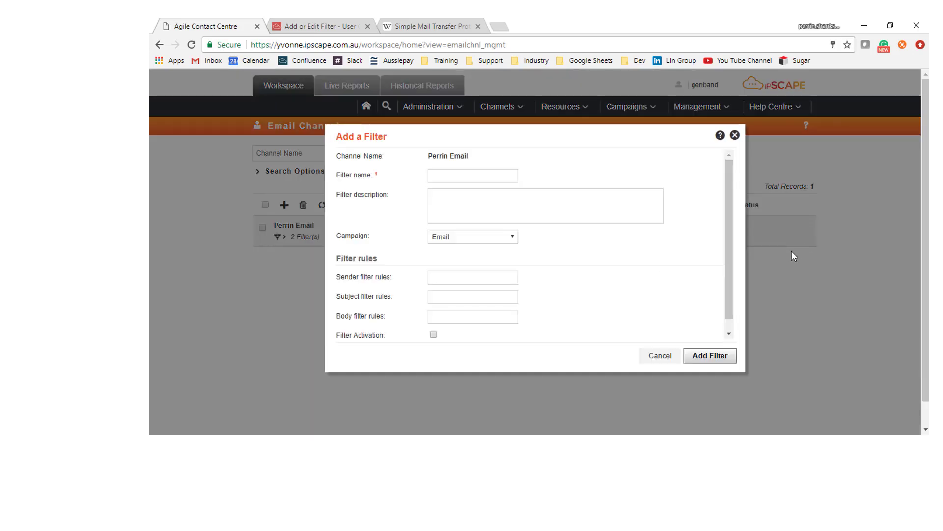
left_click(737, 140)
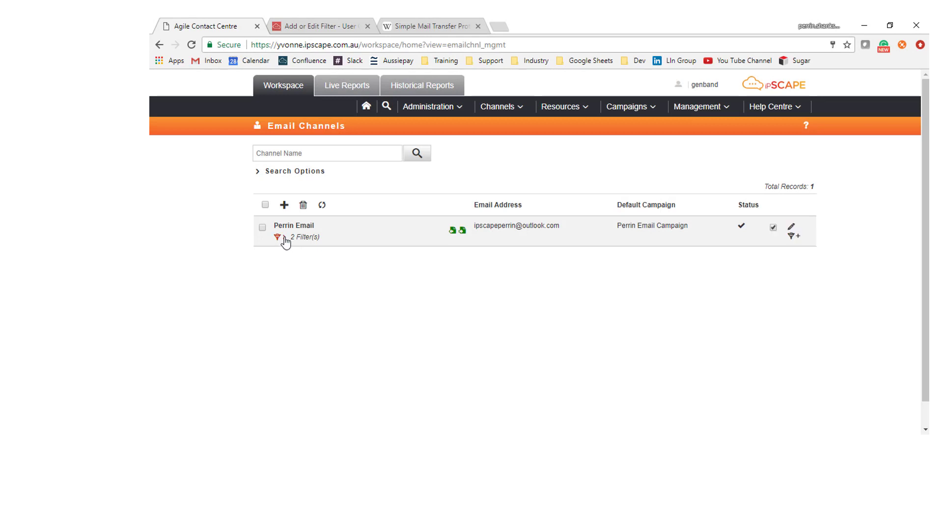
left_click(284, 237)
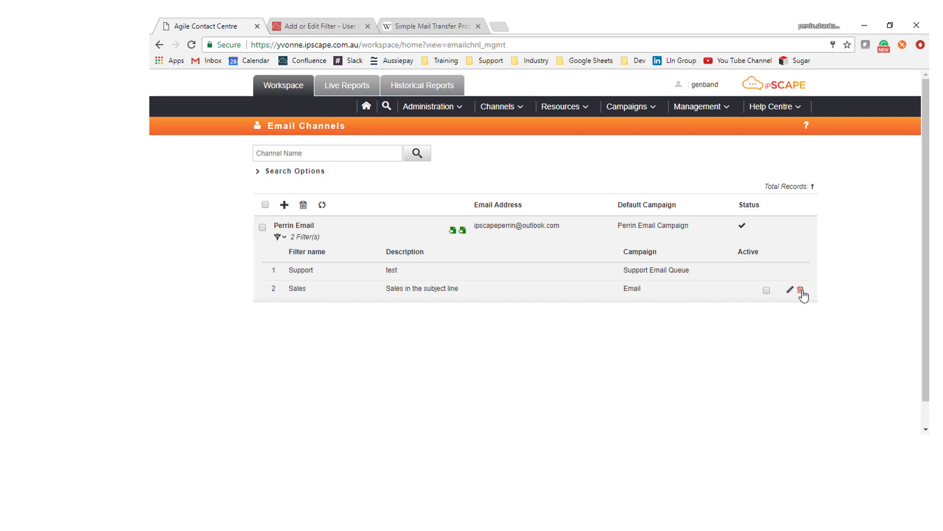
left_click_drag(528, 294, 532, 264)
left_click_drag(361, 293, 367, 246)
left_click_drag(275, 274, 327, 295)
left_click(283, 237)
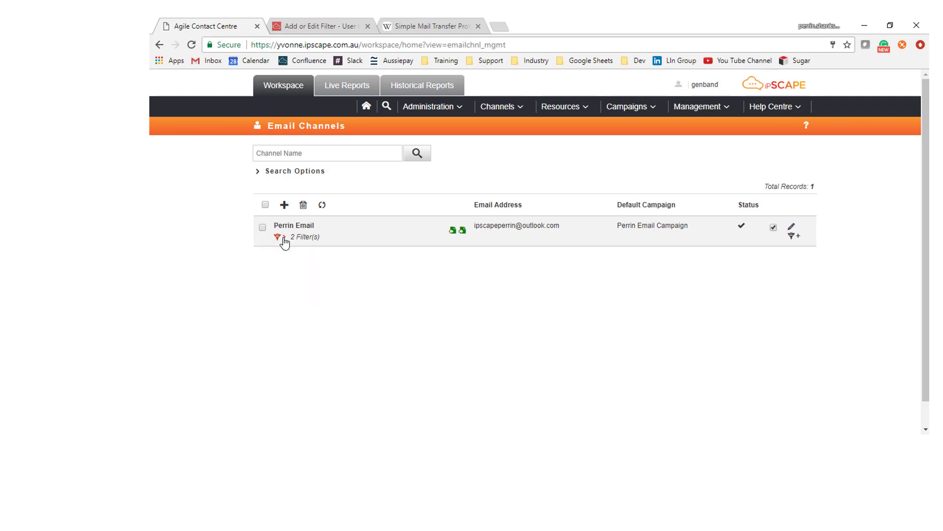
Step: Start a new Perrin Email filter named 'Booking', described as looking for Booking in the subject line
left_click(791, 237)
left_click(469, 173)
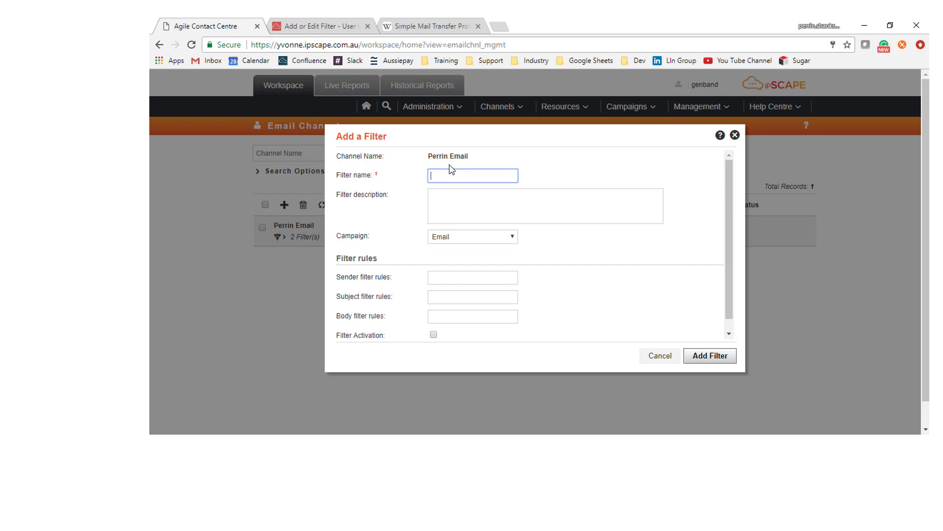
type("Booking")
left_click(507, 212)
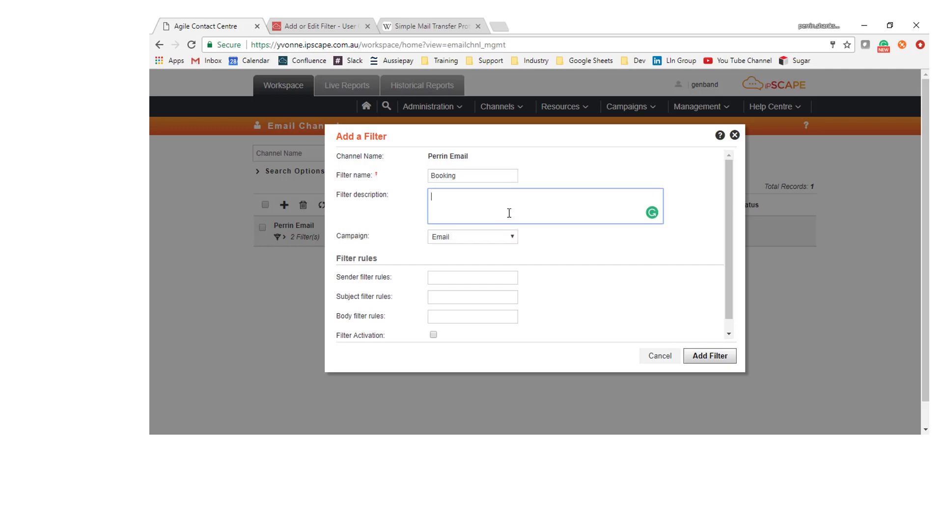
type("Looks for Booking inth")
key("BackSpace")
key("BackSpace")
type("the subject line")
Step: Route the filter to Perrin Email Campaign with a 'Booking' subject rule, activate it, and add it
left_click(512, 237)
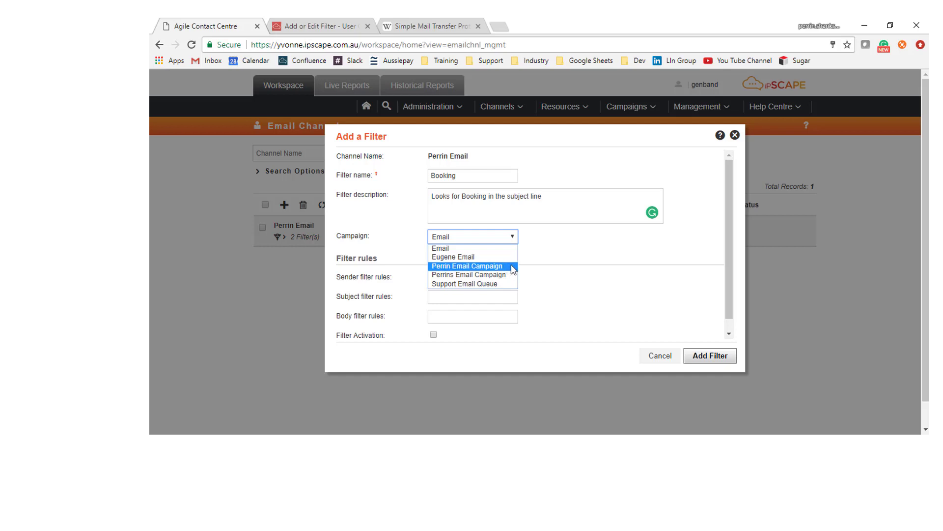
left_click(511, 266)
left_click(456, 277)
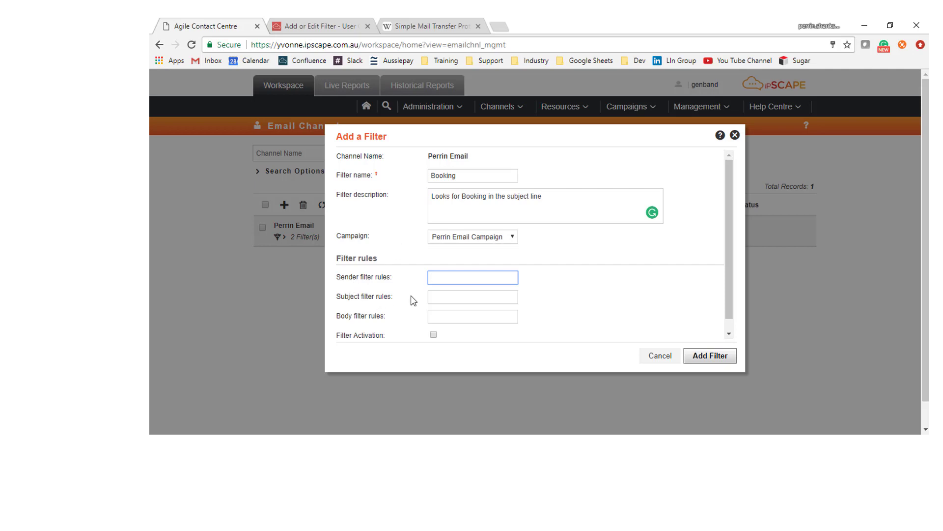
left_click(443, 295)
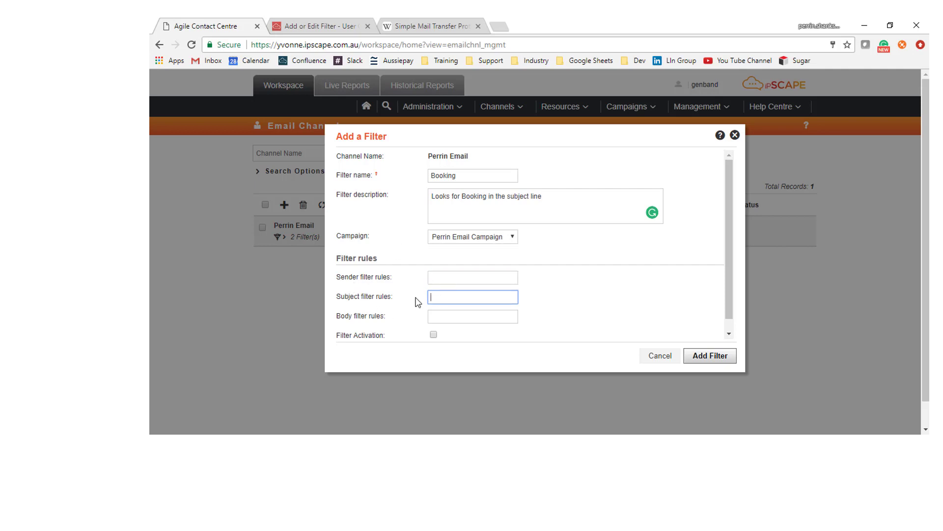
type("Booking")
left_click(437, 314)
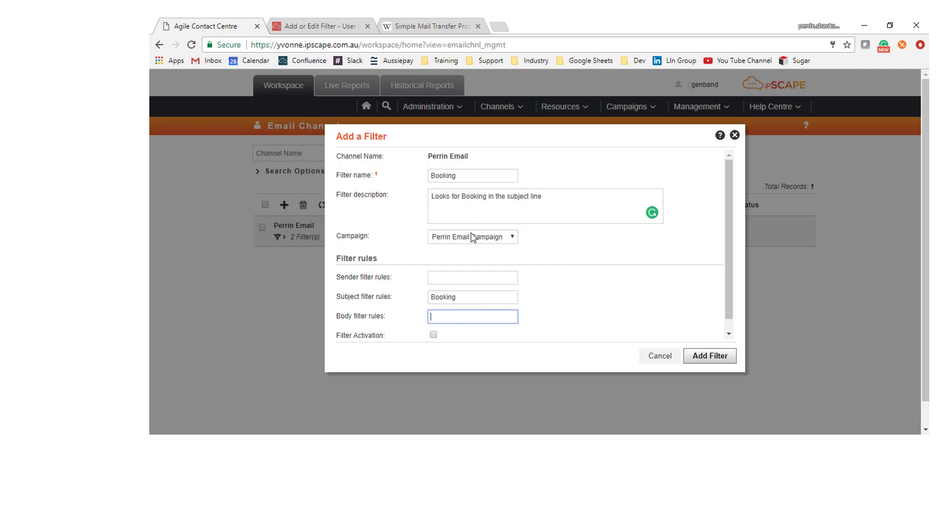
left_click(433, 334)
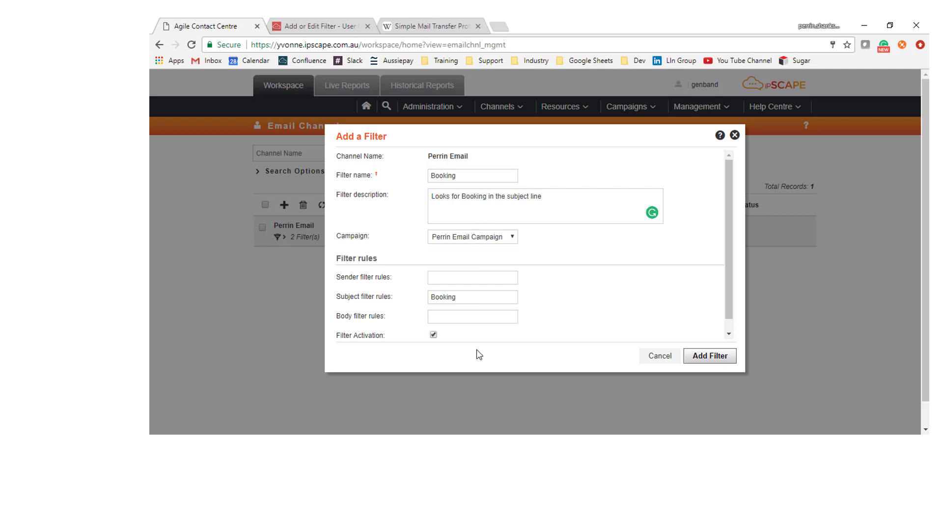
left_click(705, 357)
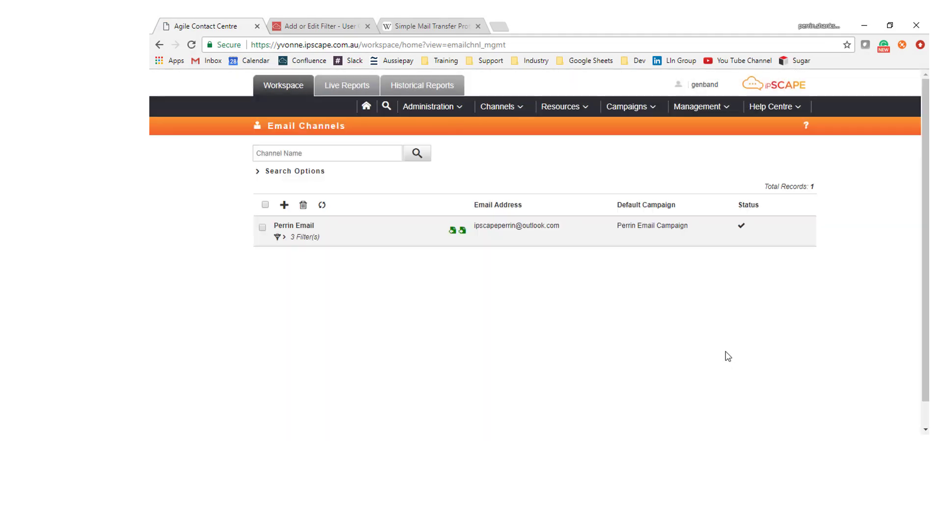
left_click(285, 237)
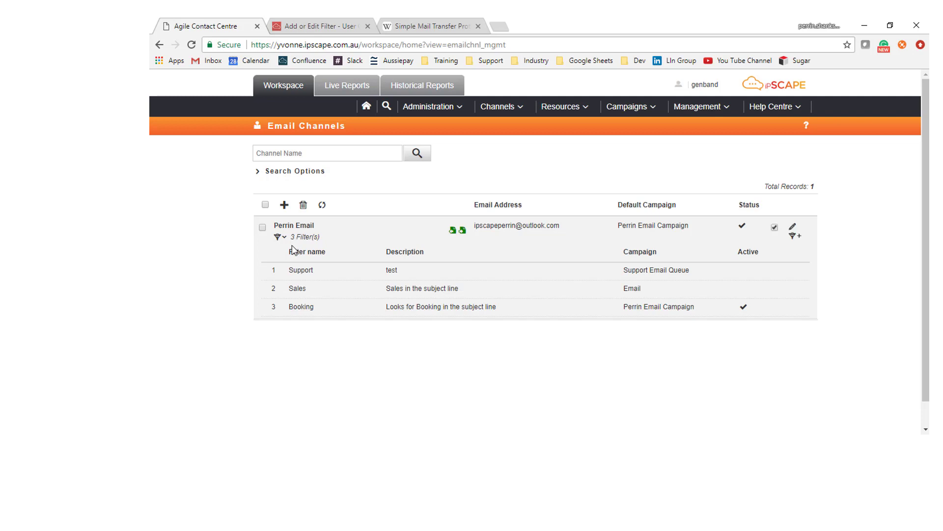
left_click(282, 237)
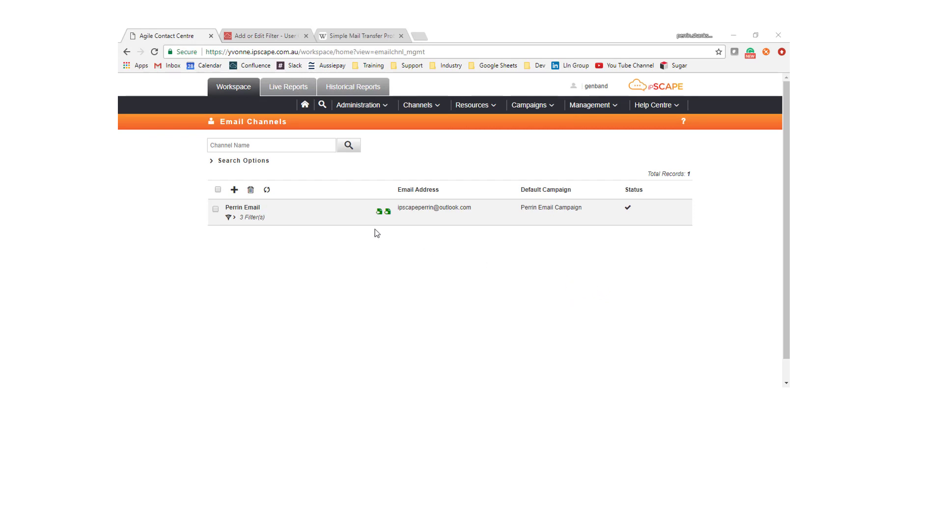
Step: In Administration > Settings, choose Perrin Email as Default Email Channel, update, and confirm the alert
left_click(387, 106)
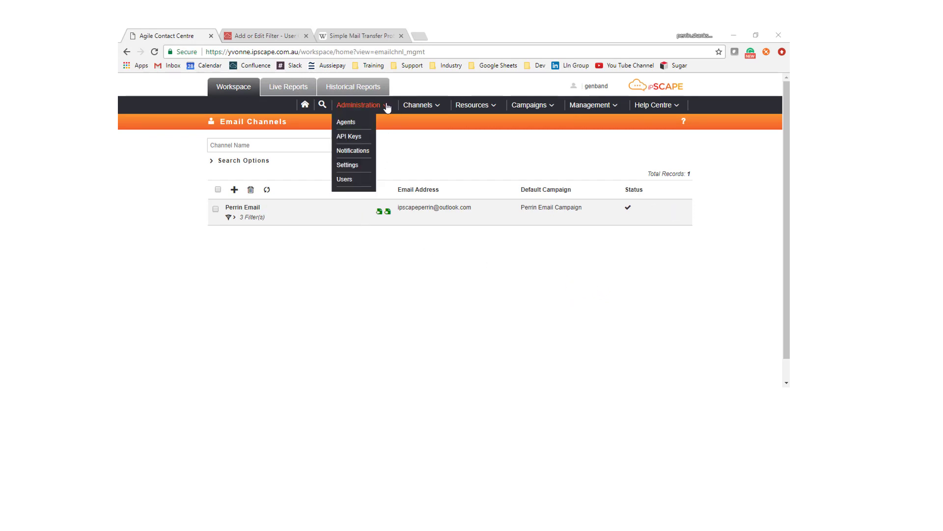
left_click(344, 164)
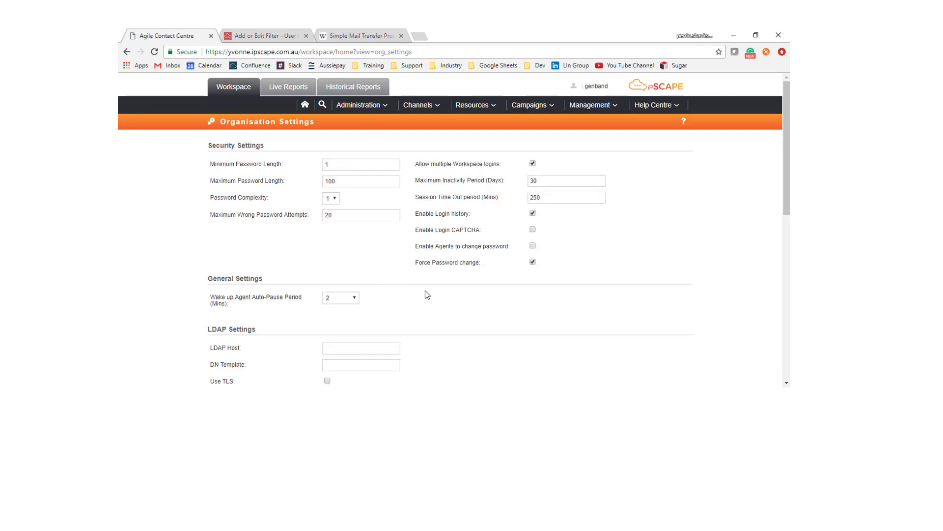
scroll(426, 292, "down", 3)
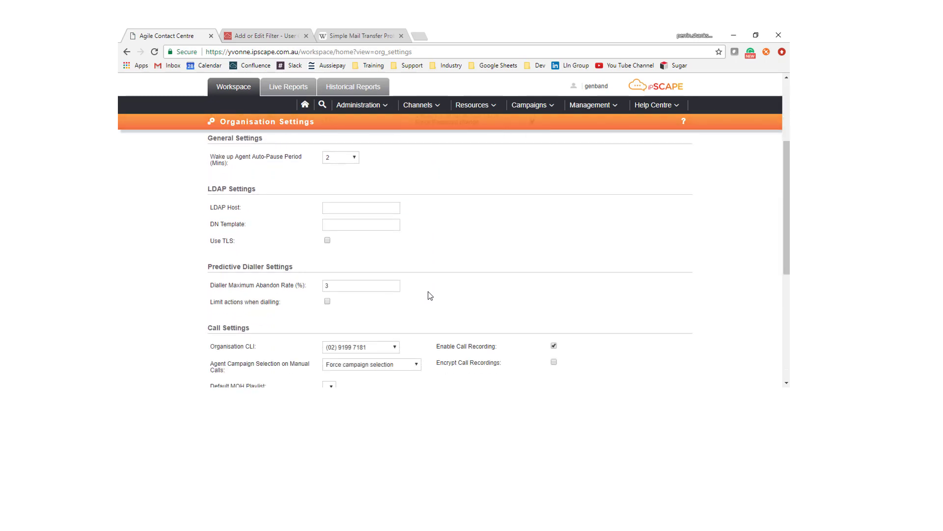
scroll(429, 292, "down", 4)
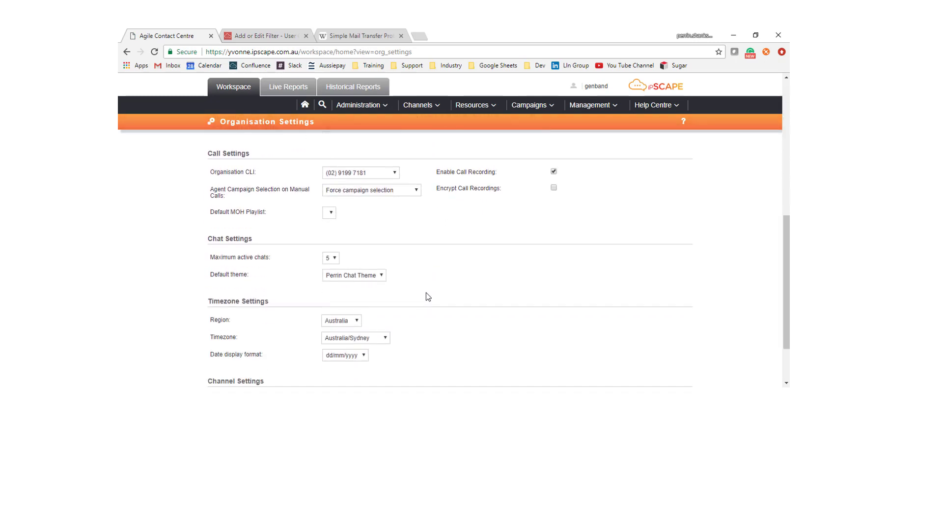
scroll(427, 295, "down", 2)
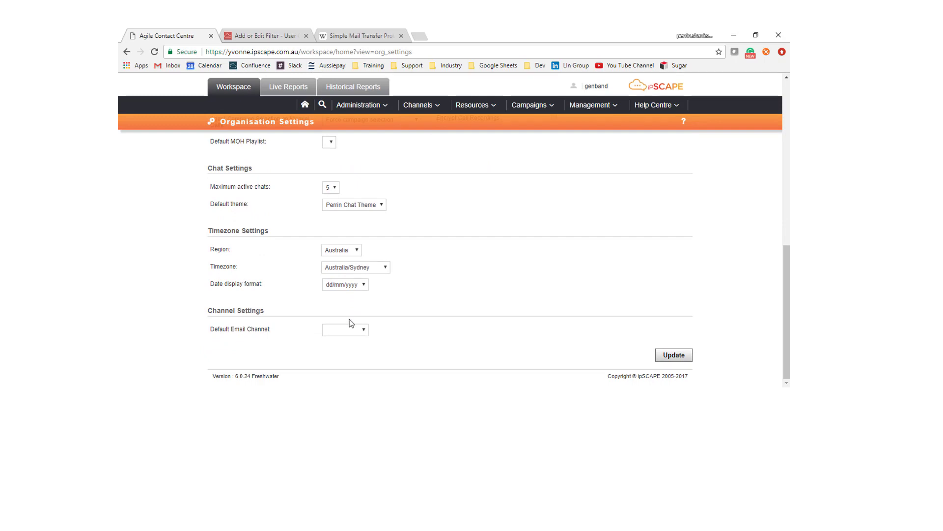
left_click(364, 331)
left_click(355, 347)
left_click(674, 355)
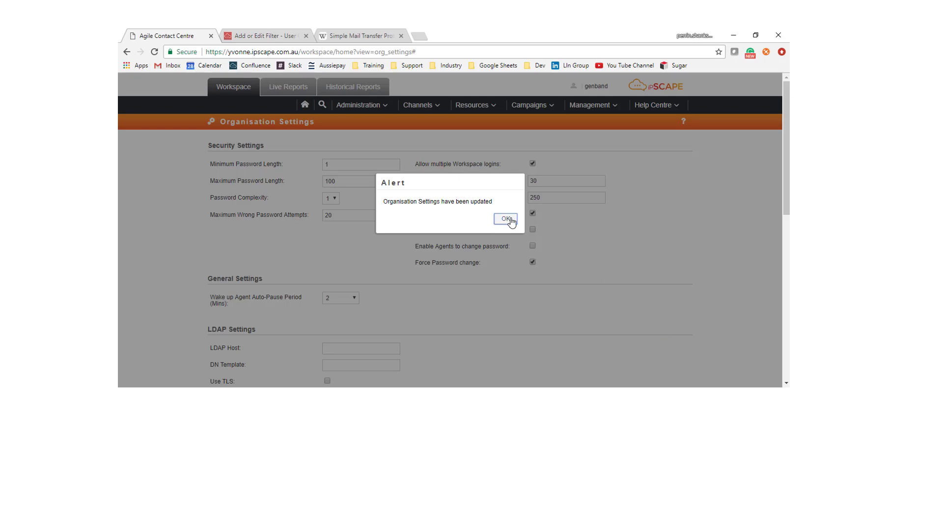
left_click(497, 221)
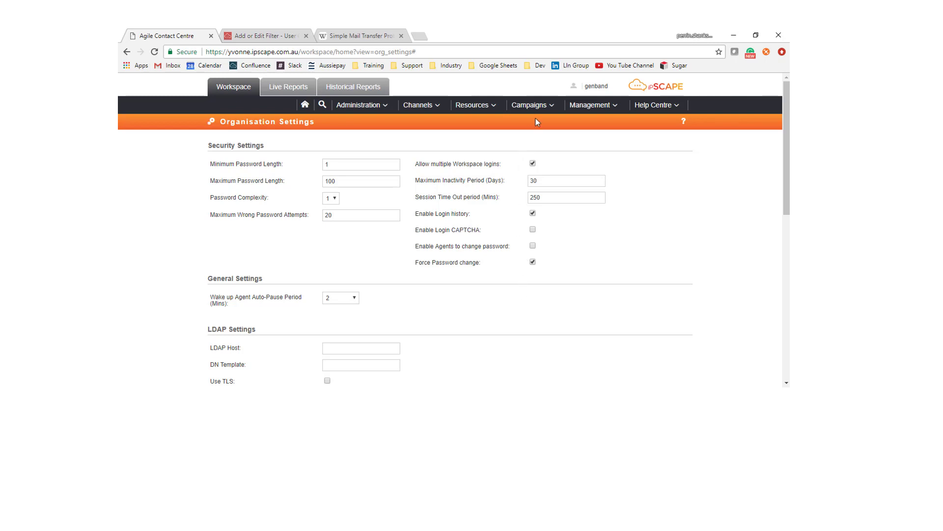
Step: Open Perrin Email Campaign for editing from Campaigns > Configuration
left_click(543, 107)
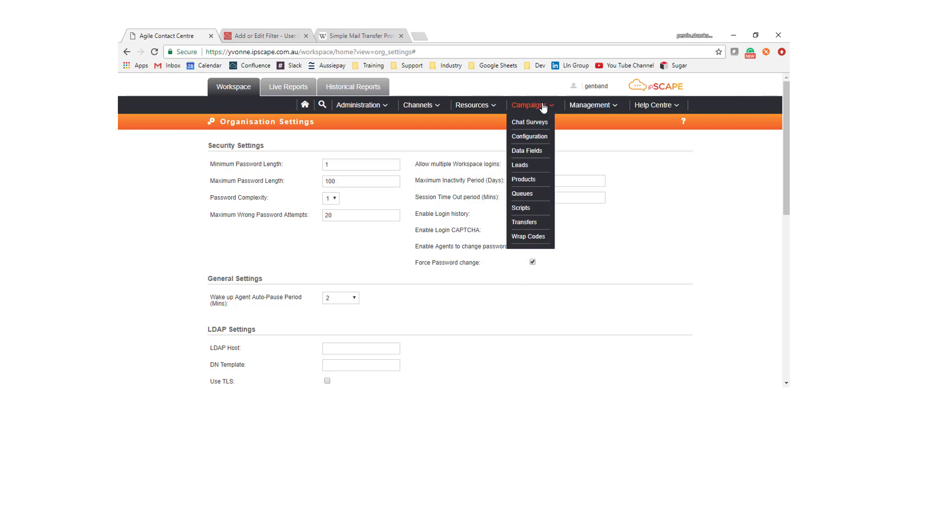
left_click(532, 137)
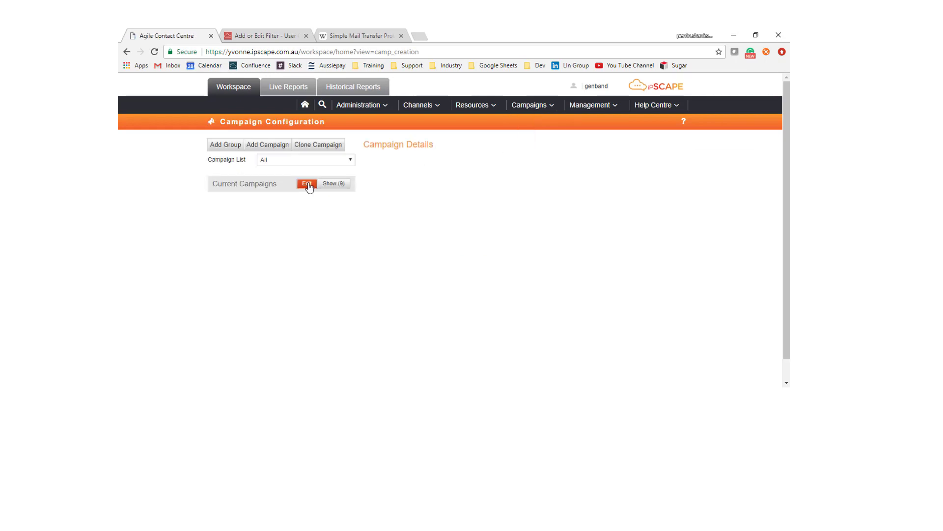
left_click(323, 187)
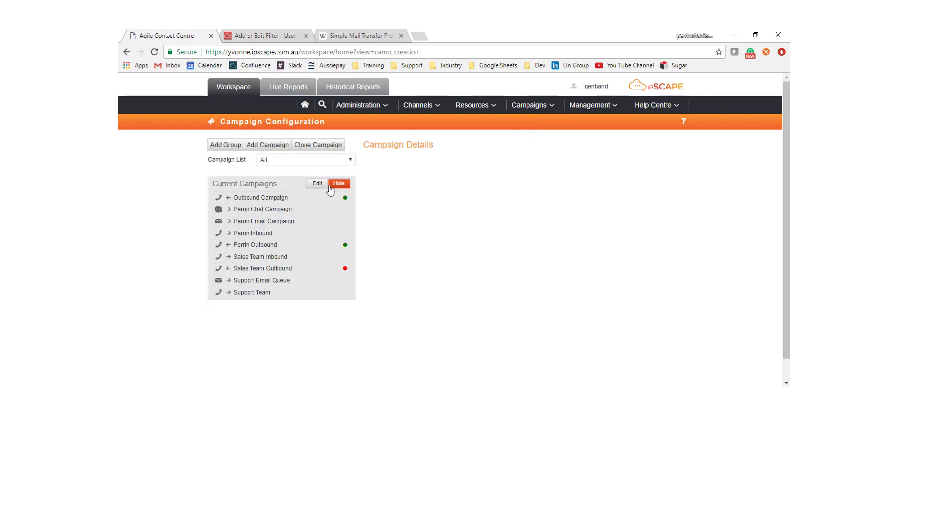
left_click(298, 222)
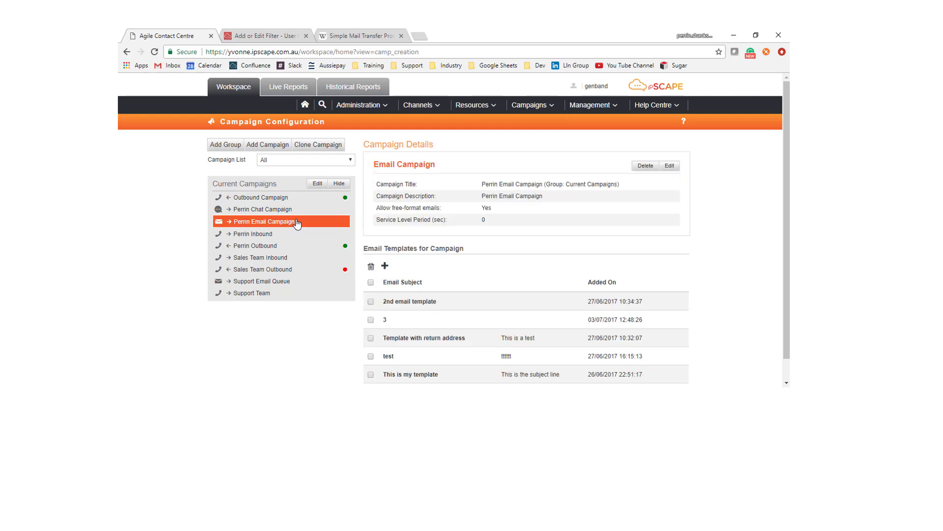
left_click(669, 166)
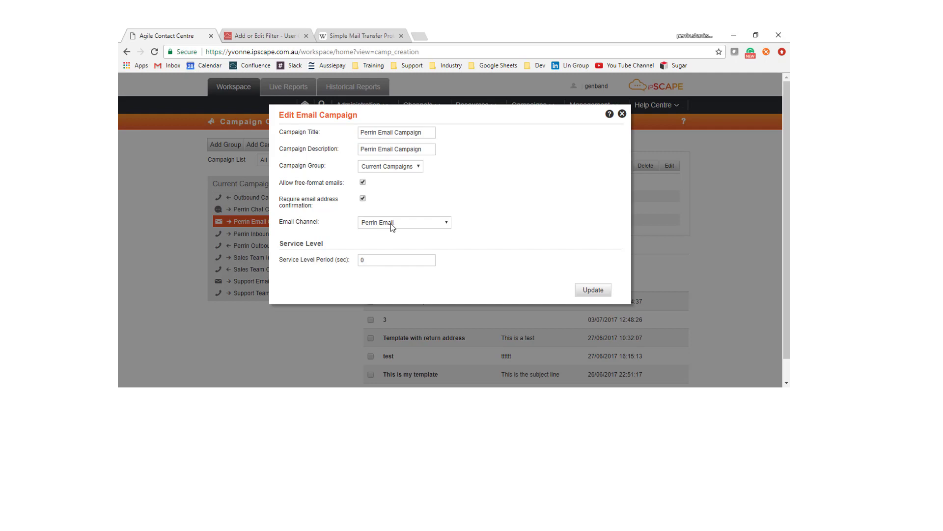
Step: Set its Email Channel to Organisation Default Email Channel and update the campaign
left_click(447, 221)
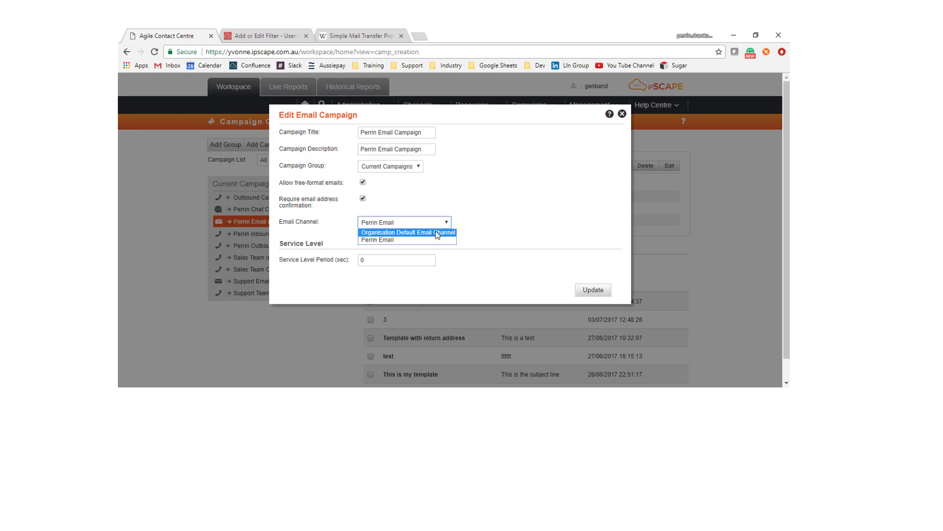
left_click(436, 231)
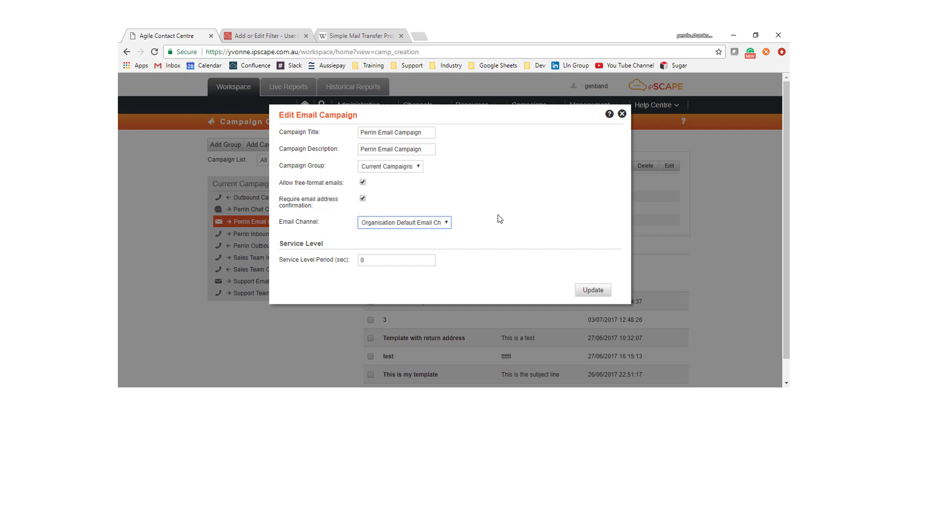
left_click(594, 291)
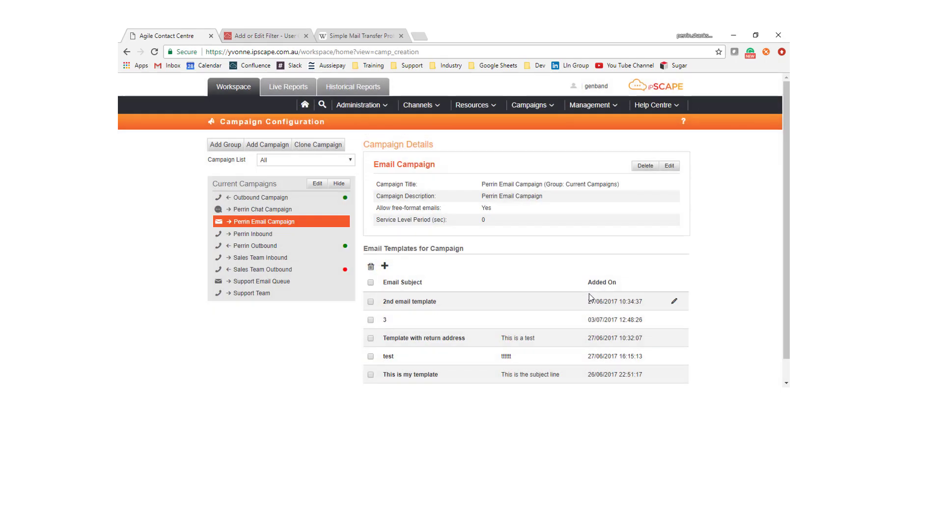